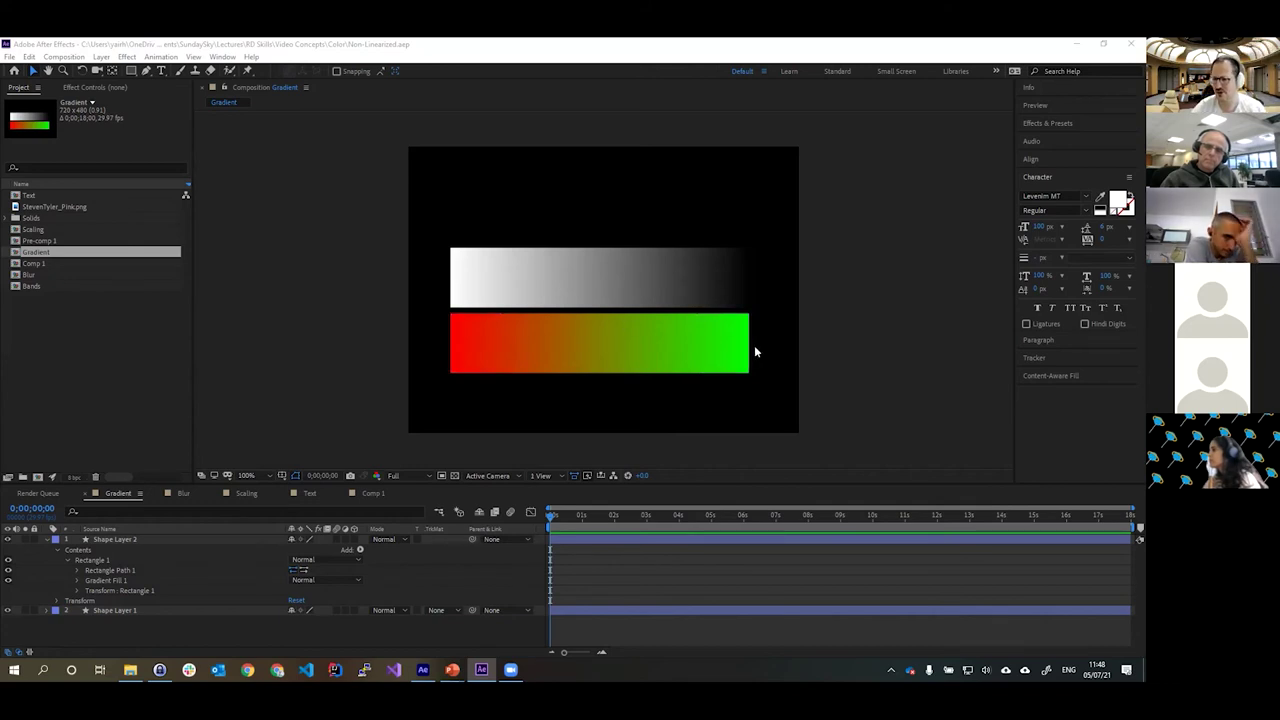
# Show the pixel colour read-out and sample the middle of the red-green gradient, checking it against the gamma compression slide.
pyautogui.click(1028, 88)
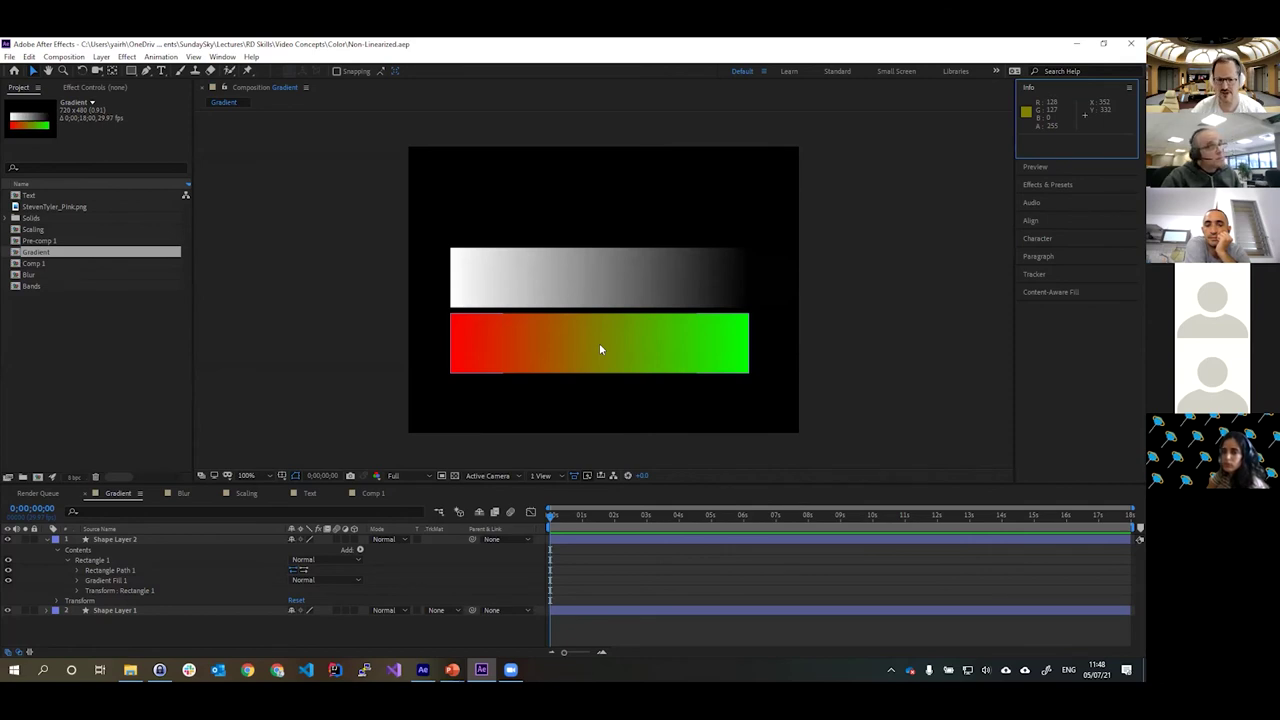
pyautogui.hotkey('alt', 'Tab')
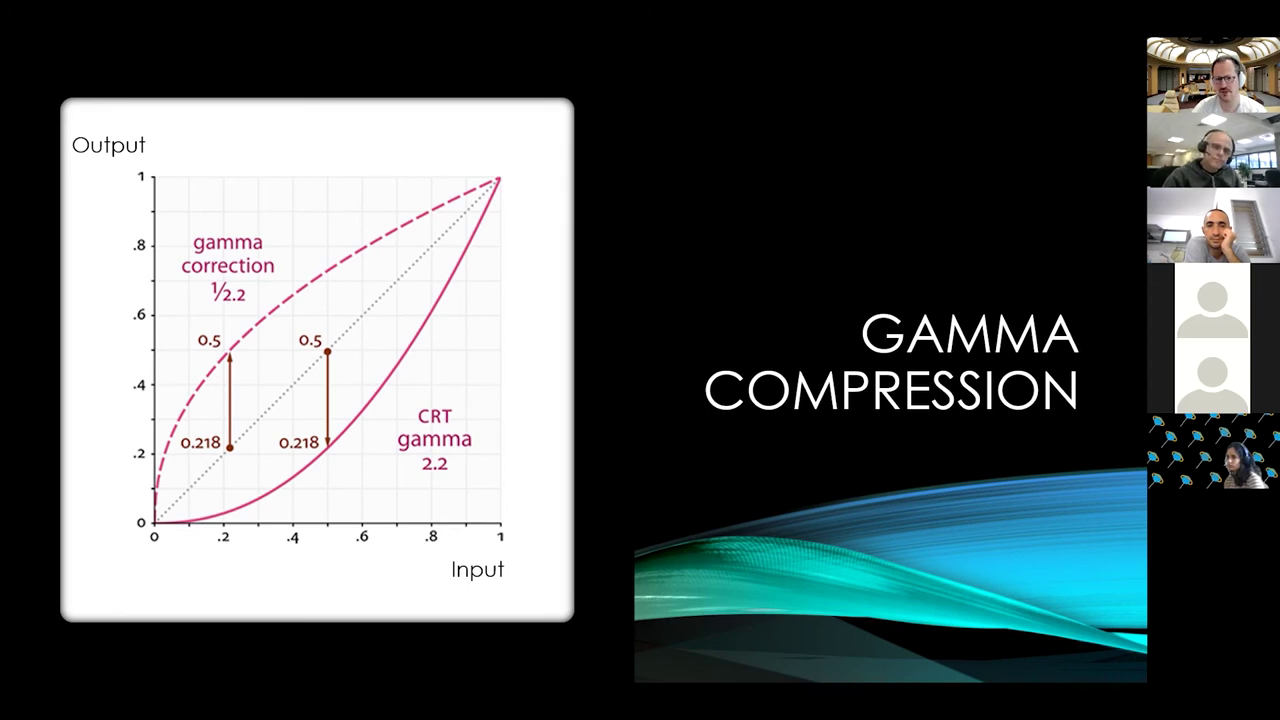
pyautogui.hotkey('alt', 'Tab')
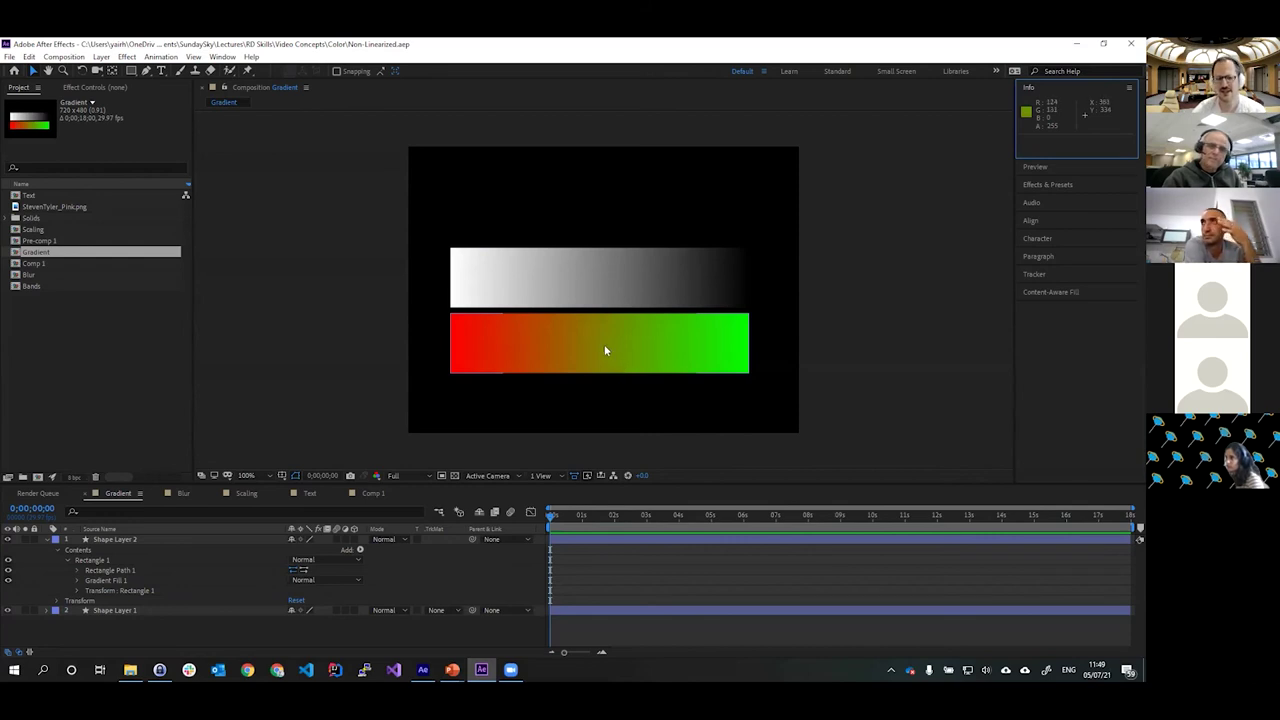
# Switch to the Linearized.aep project and examine the color options in its project settings.
pyautogui.hotkey('alt', 'Tab')
pyautogui.hotkey('alt', 'Tab')
pyautogui.hotkey('alt', 'Tab')
pyautogui.hotkey('alt', 'Tab')
pyautogui.hotkey('alt', 'Tab')
pyautogui.hotkey('alt', 'Tab')
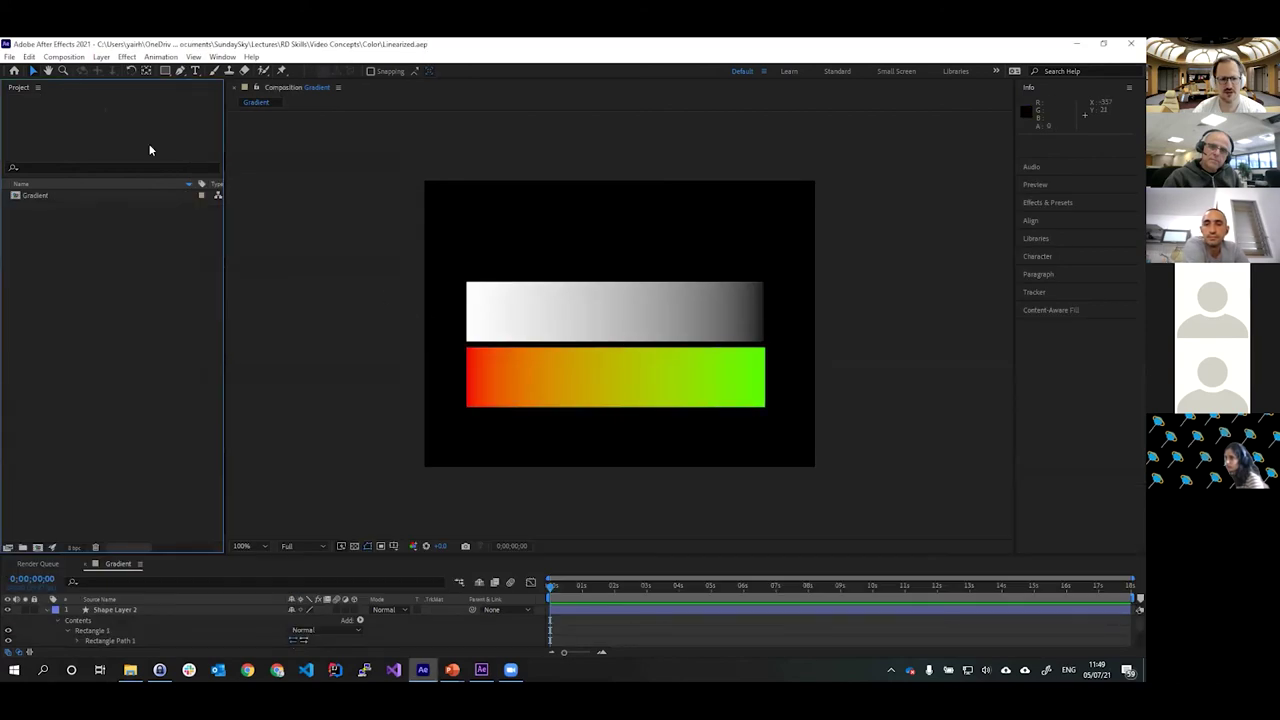
pyautogui.click(9, 57)
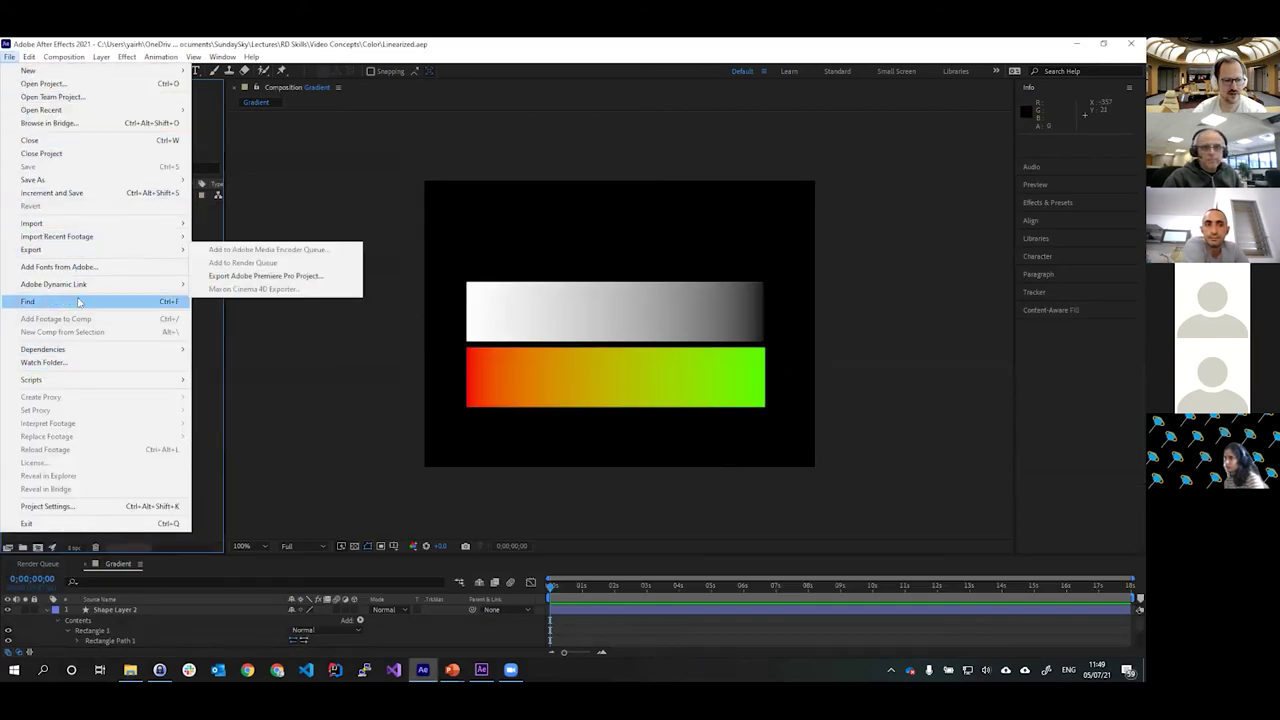
pyautogui.click(46, 506)
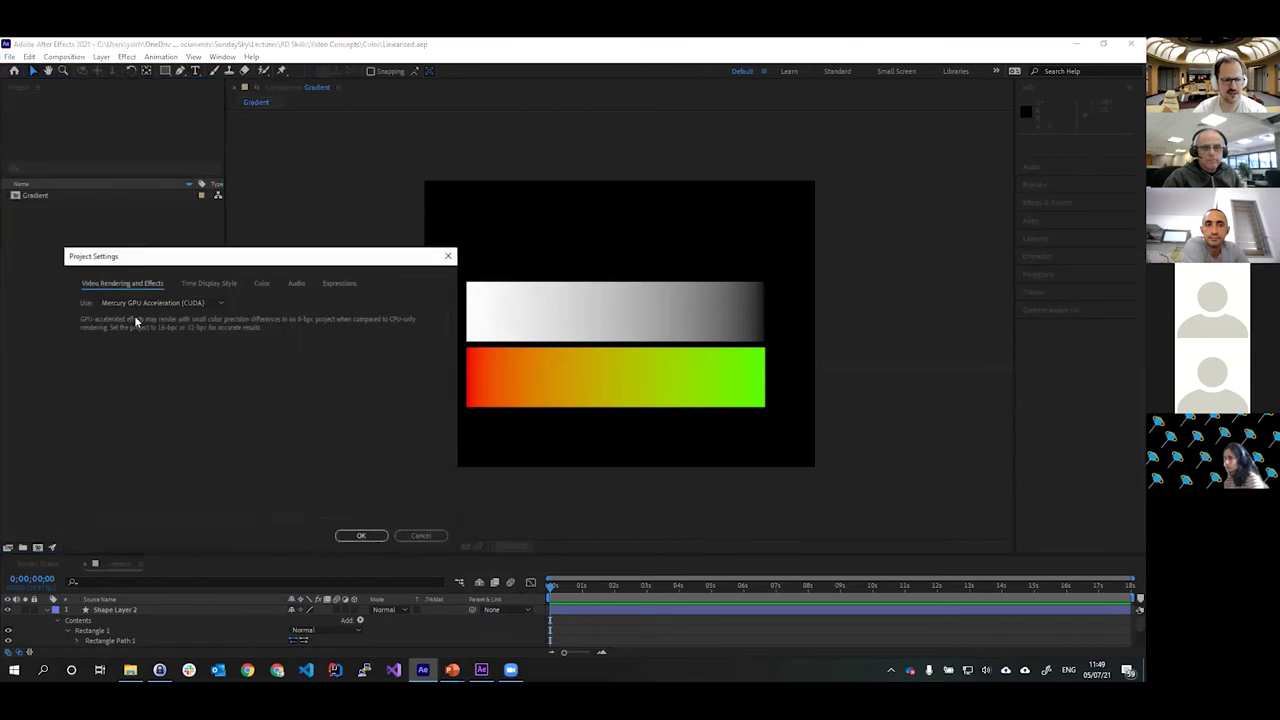
pyautogui.click(261, 284)
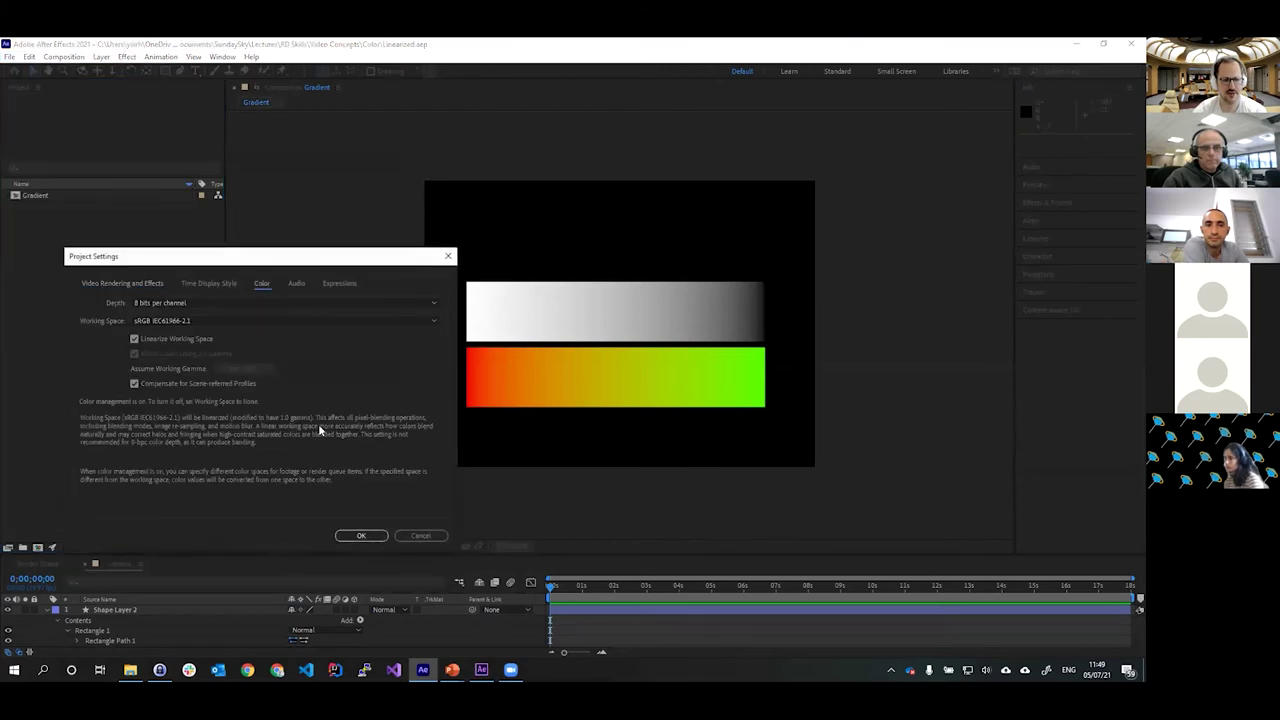
# Switch to the Non-Linearized.aep project and examine the color options in its project settings.
pyautogui.hotkey('alt', 'Tab')
pyautogui.press('Tab')
pyautogui.hotkey('alt', 'shift', 'Tab')
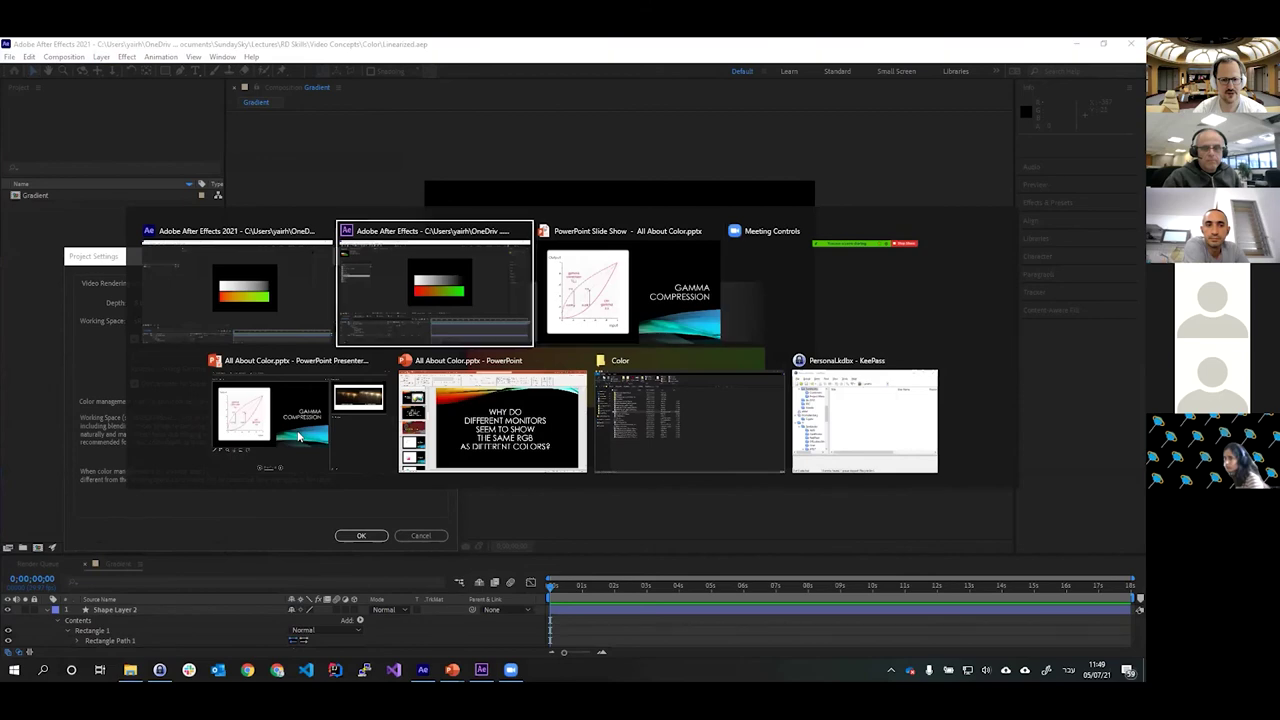
pyautogui.click(9, 56)
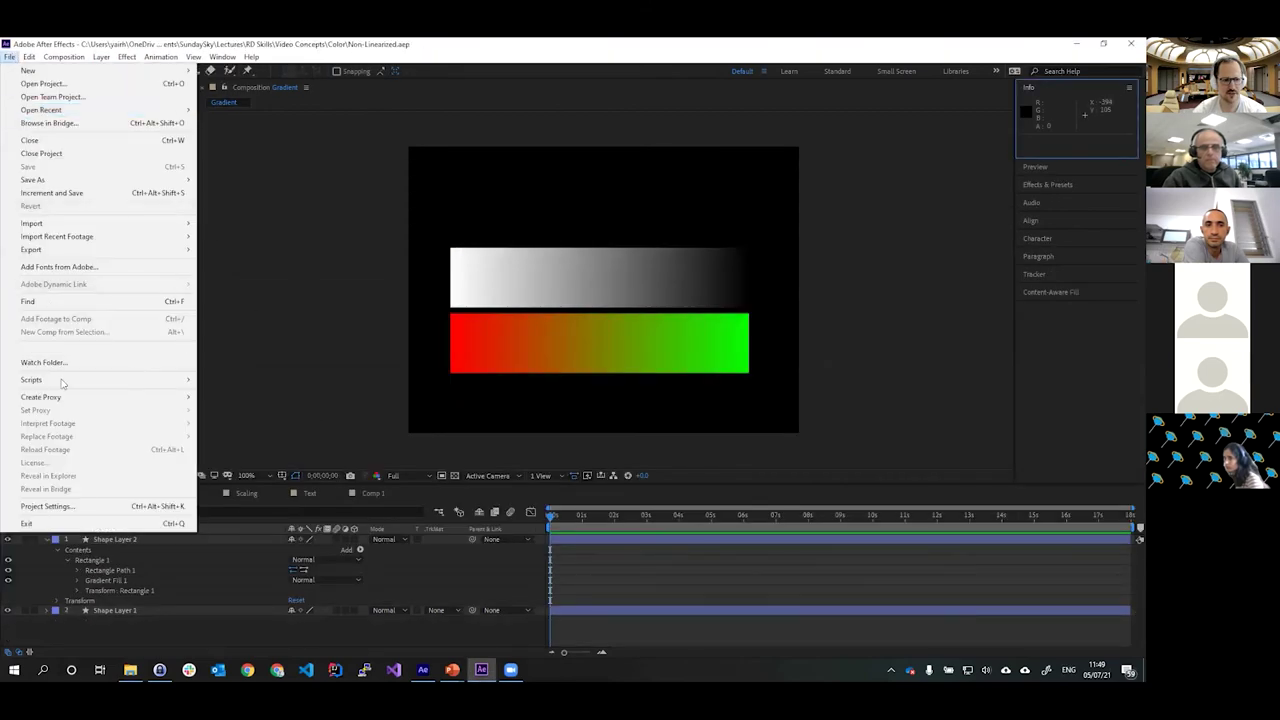
pyautogui.click(96, 505)
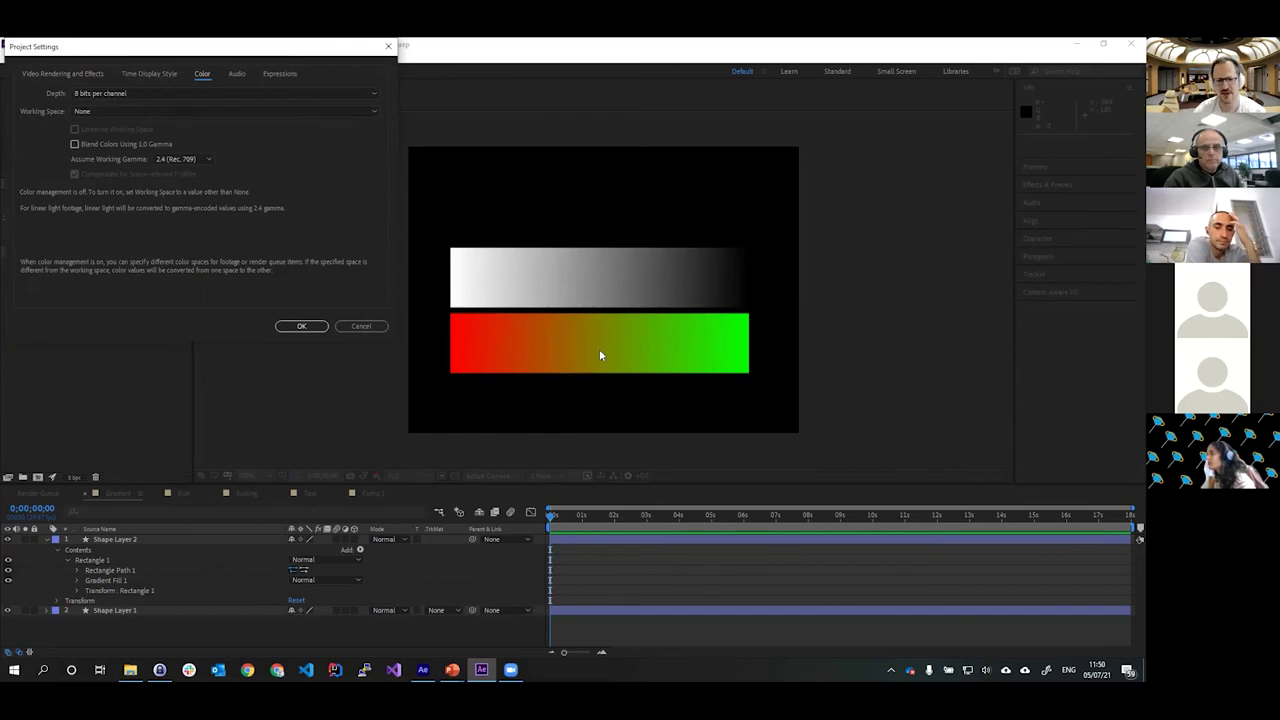
# Review the Linearized project's color settings beside its gradients, and close the project settings in both projects without changes.
pyautogui.hotkey('alt', 'Tab')
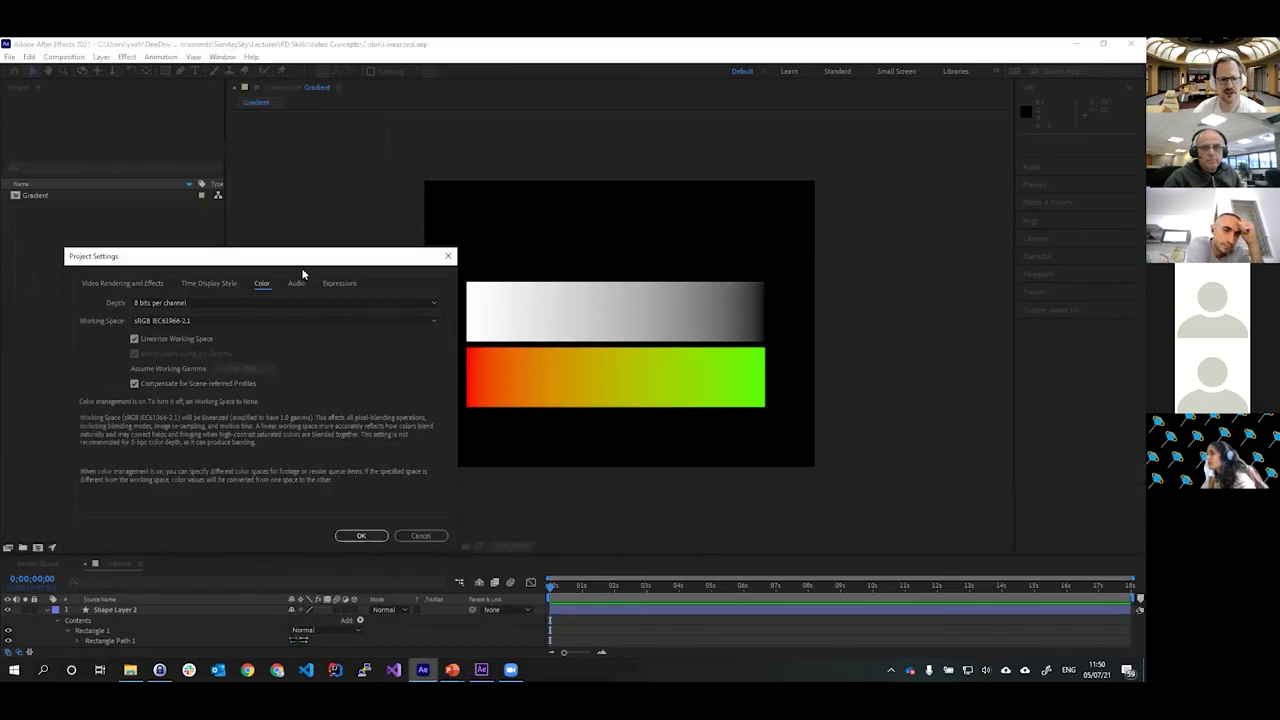
pyautogui.moveTo(301, 253); pyautogui.dragTo(327, 143)
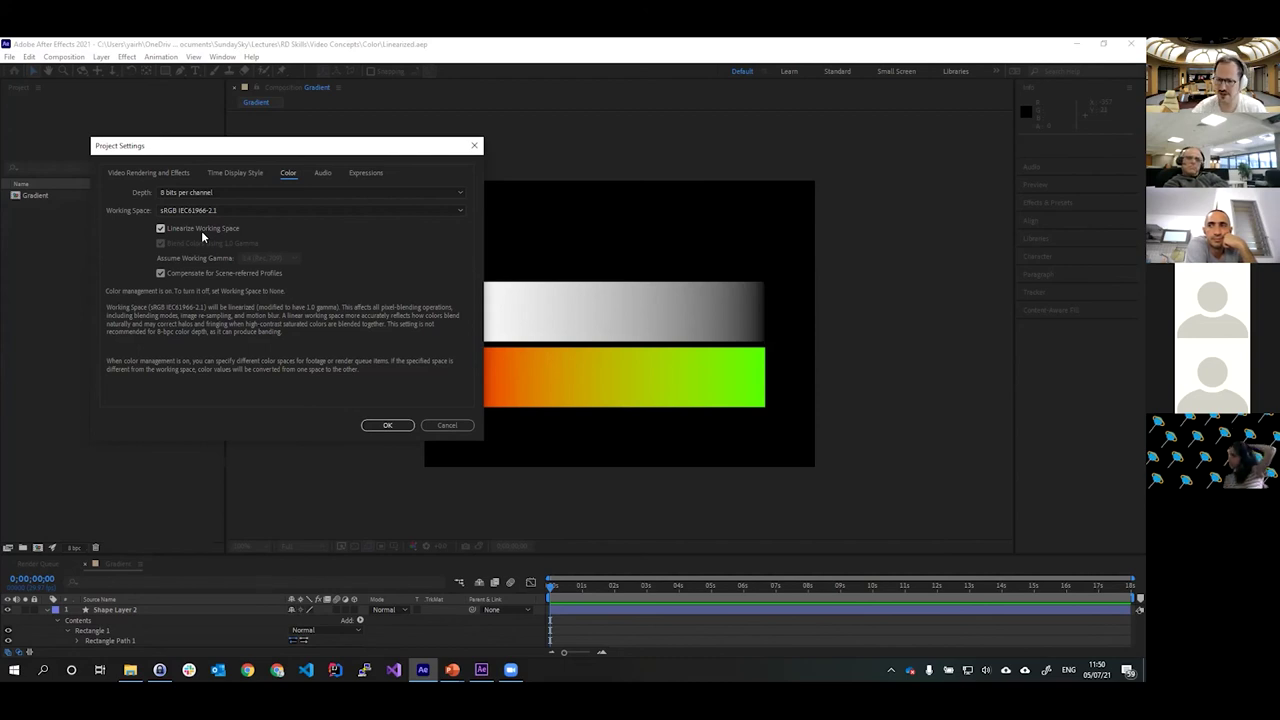
pyautogui.moveTo(330, 156); pyautogui.dragTo(234, 173)
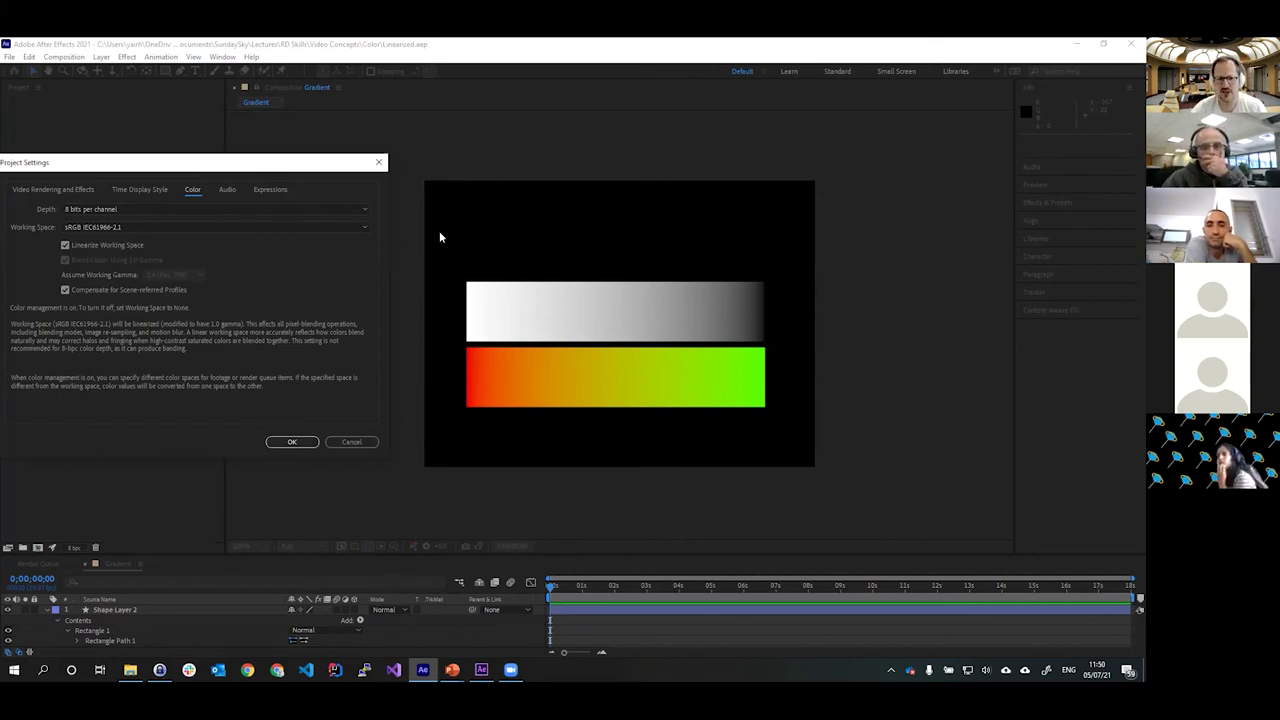
pyautogui.click(380, 165)
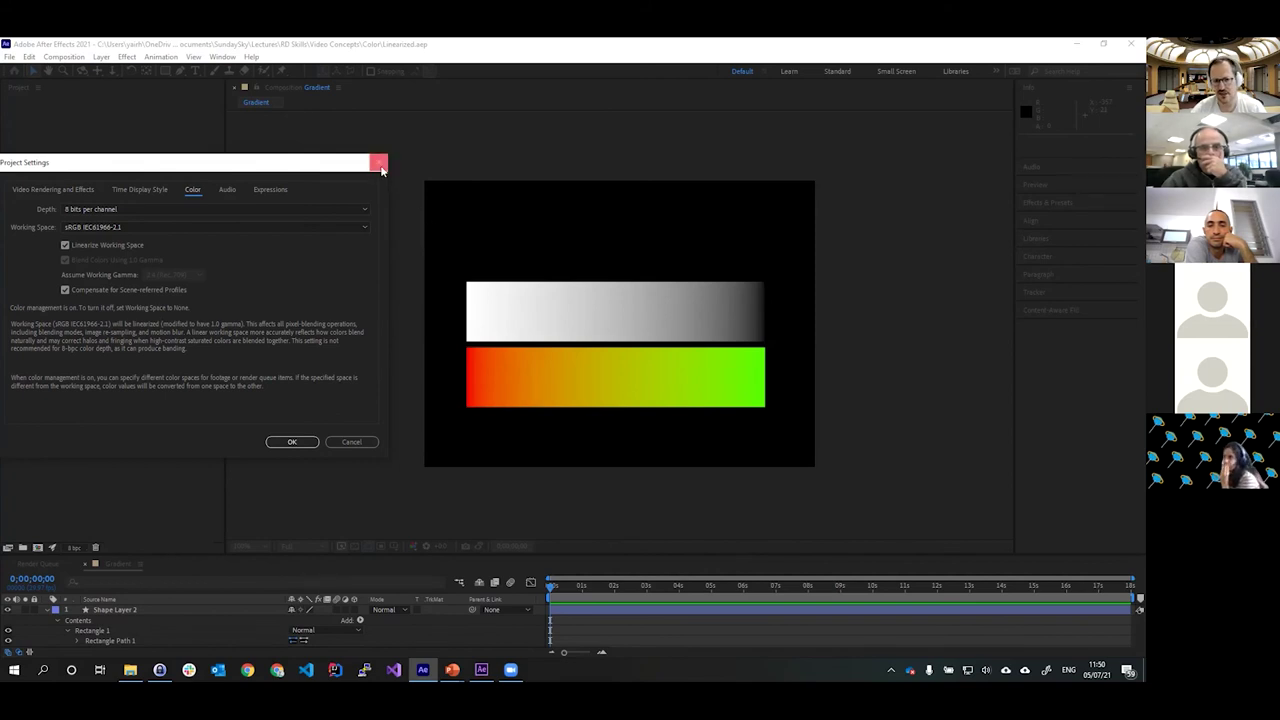
pyautogui.hotkey('alt', 'Tab')
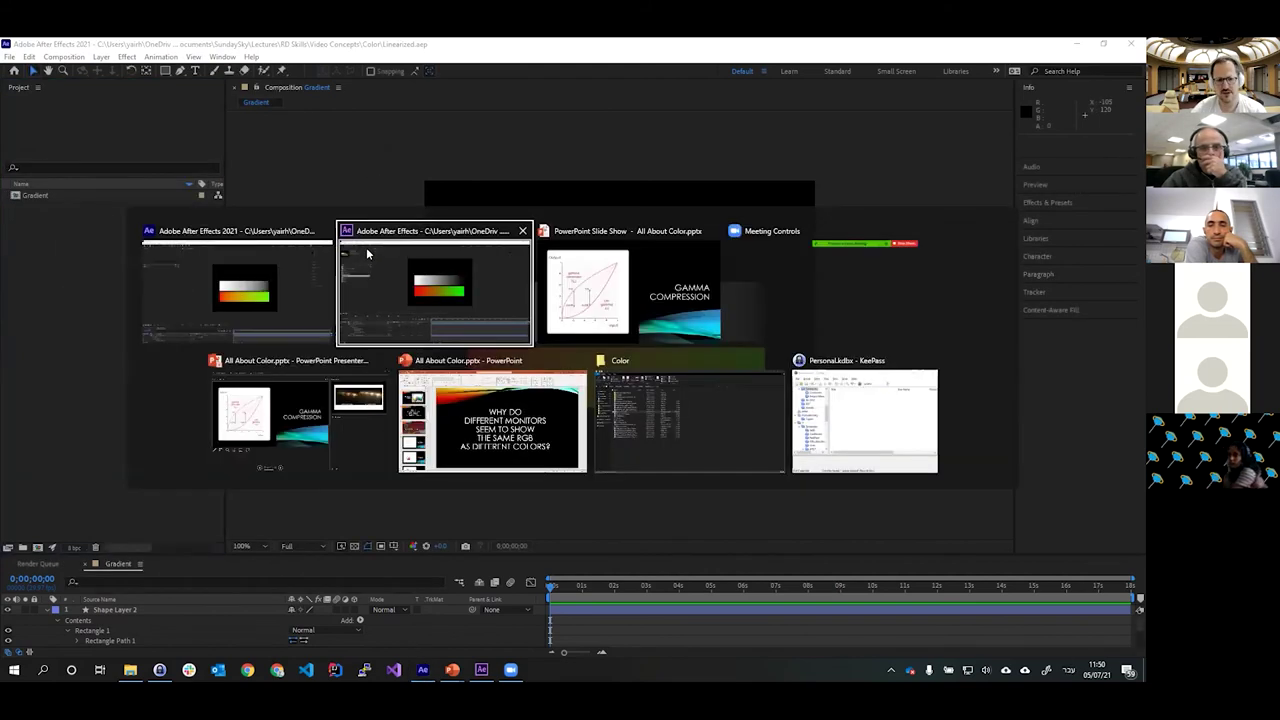
pyautogui.click(360, 258)
pyautogui.click(390, 46)
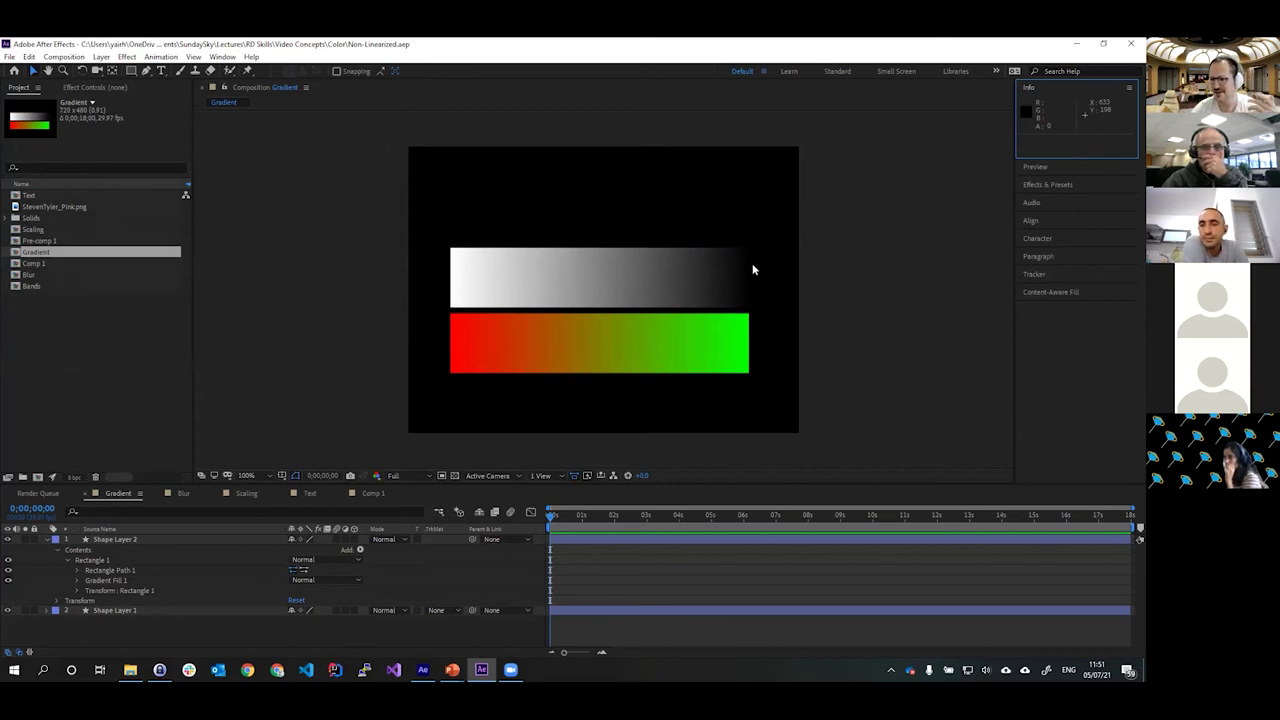
# Open the Blur composition in the Non-Linearized project and display the effects applied to its Bands layer.
pyautogui.hotkey('alt', 'Tab')
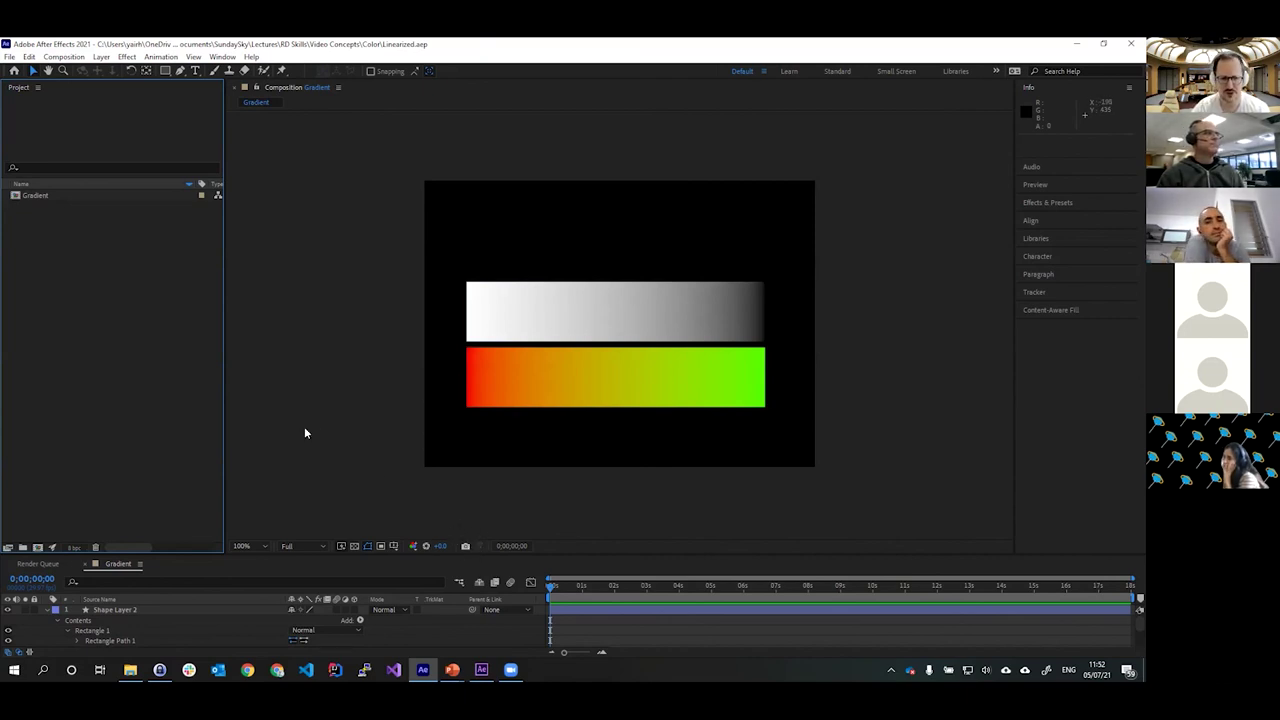
pyautogui.hotkey('alt', 'Tab')
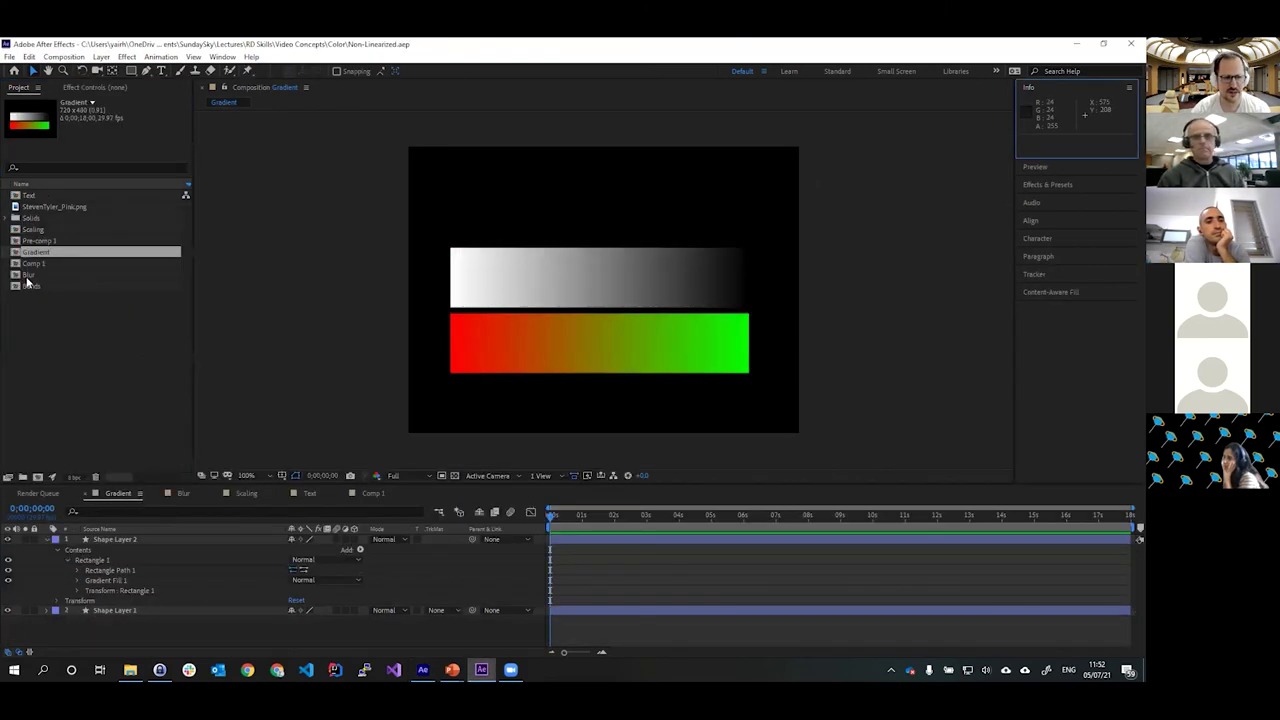
pyautogui.click(28, 279)
pyautogui.doubleClick(28, 278)
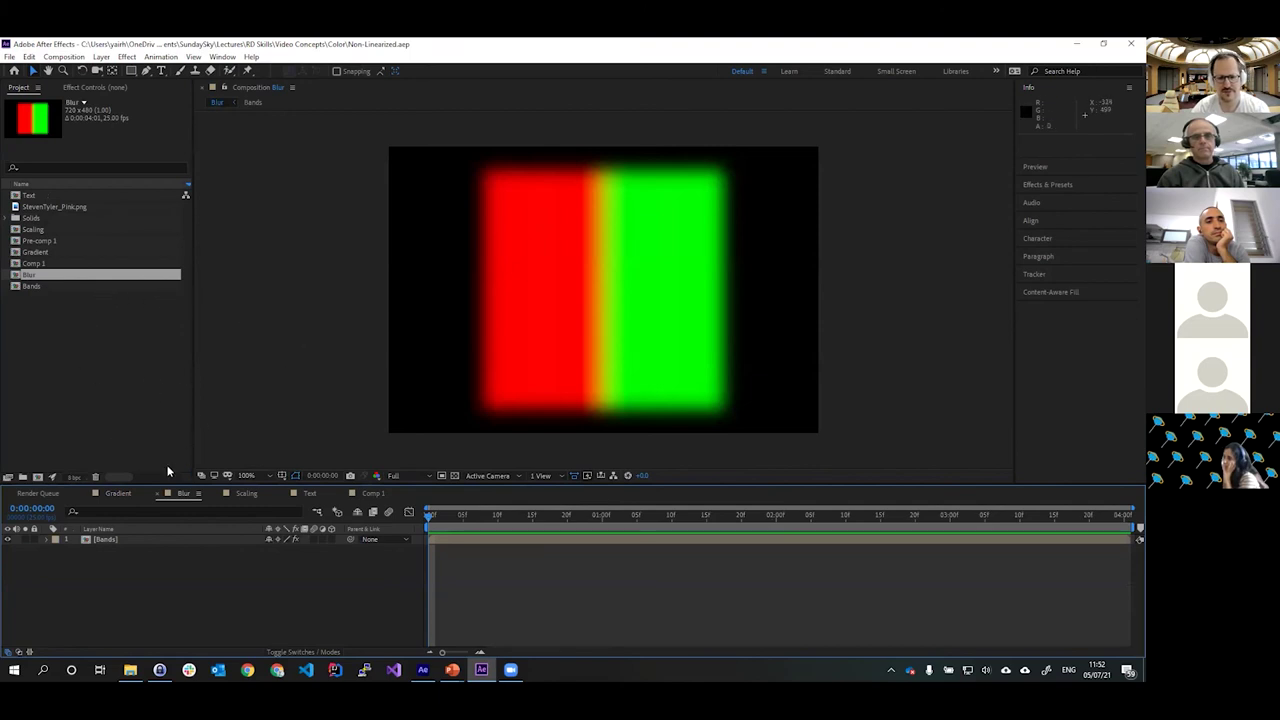
pyautogui.click(64, 541)
pyautogui.click(90, 540)
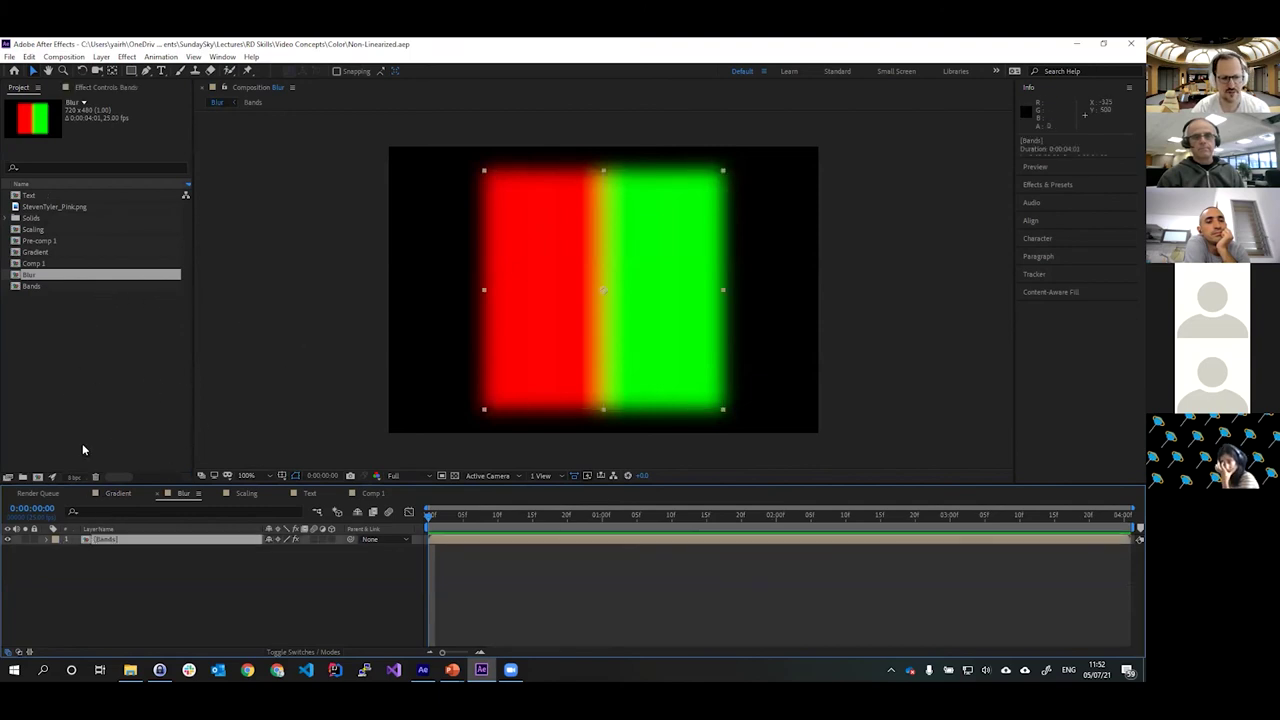
pyautogui.click(90, 86)
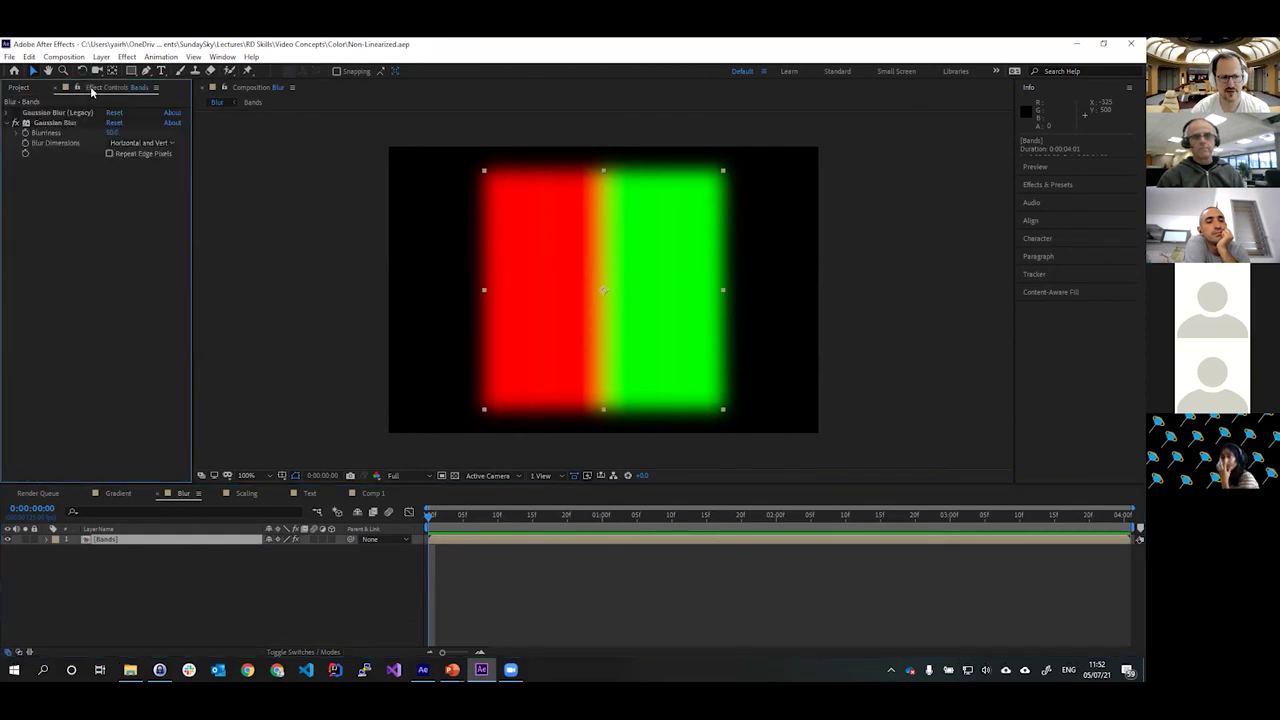
# Turn the Gaussian Blur effect off and on twice to compare the sharp and blurred bands.
pyautogui.click(15, 122)
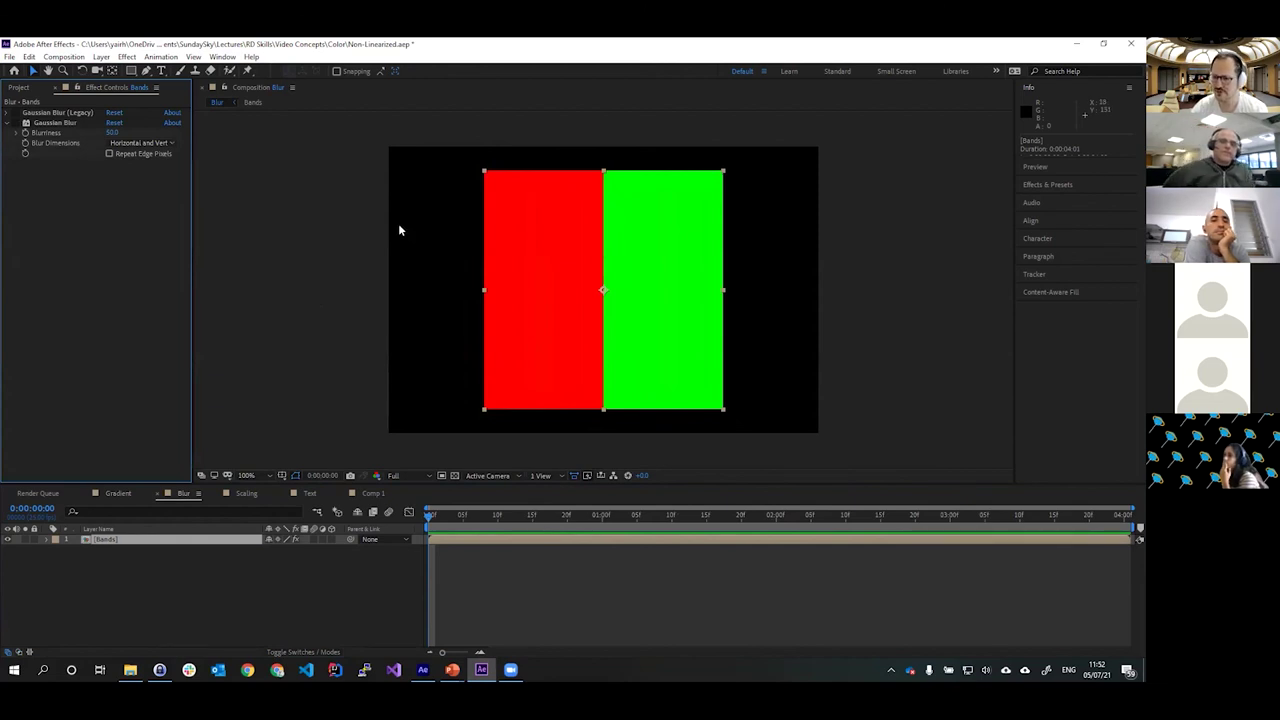
pyautogui.click(18, 122)
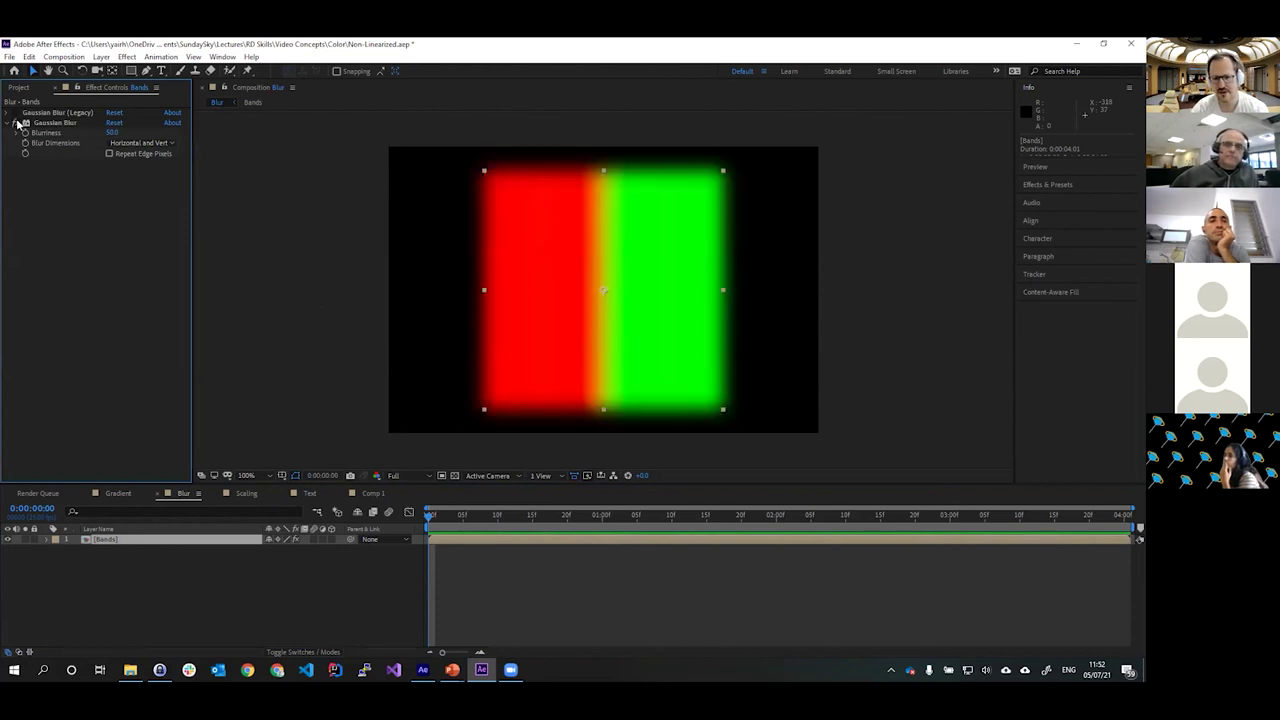
pyautogui.click(18, 122)
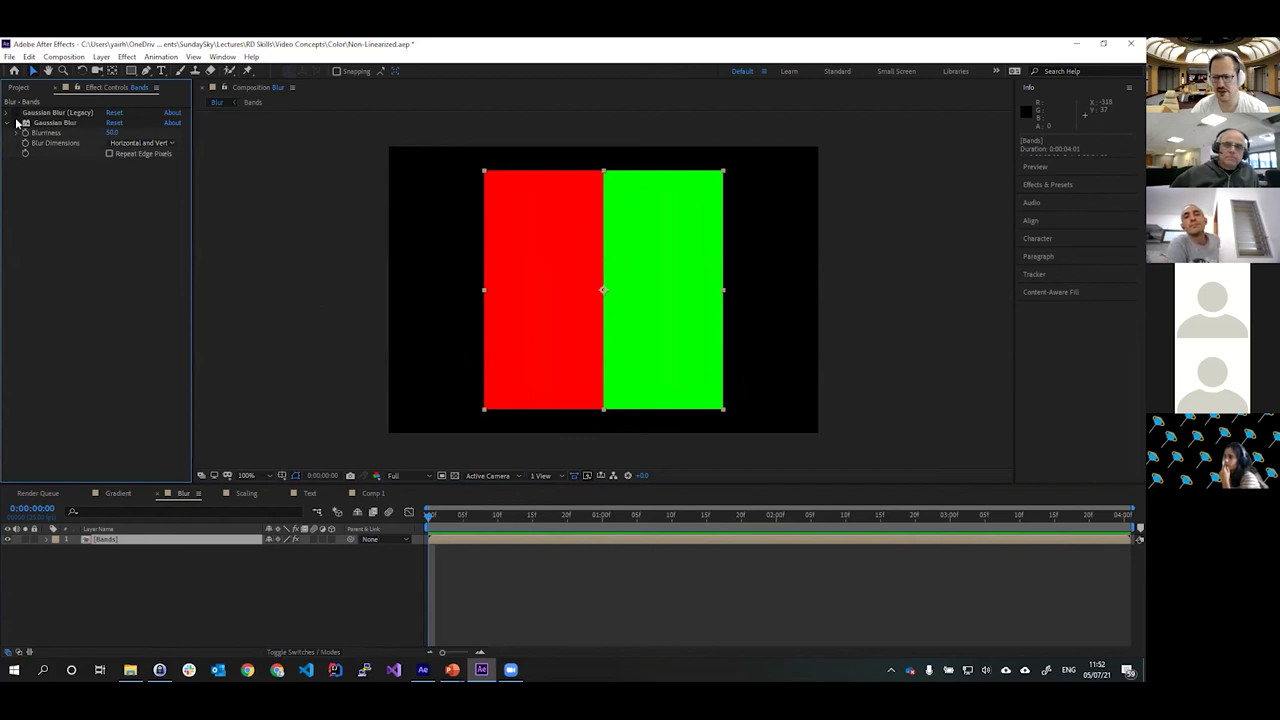
pyautogui.click(18, 122)
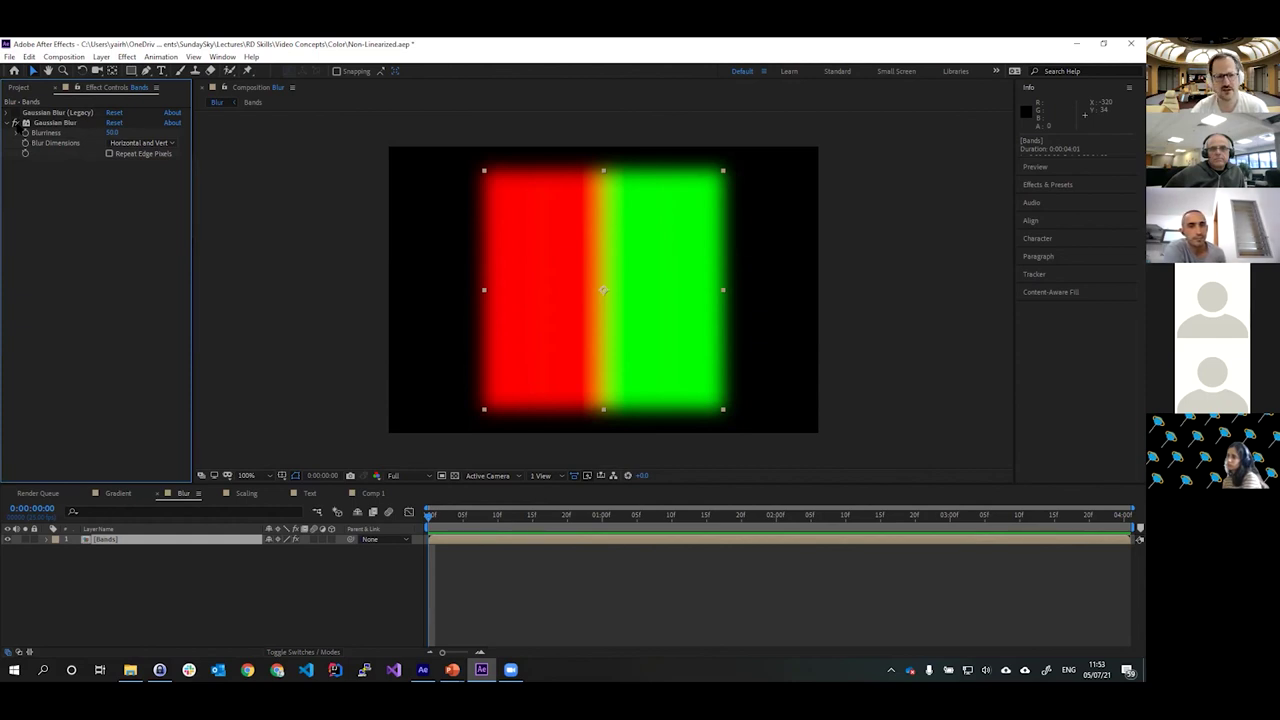
# Disable Gaussian Blur, enable Gaussian Blur (Legacy) on the Bands layer instead, and deselect the layer to inspect the blend.
pyautogui.click(15, 121)
pyautogui.click(15, 113)
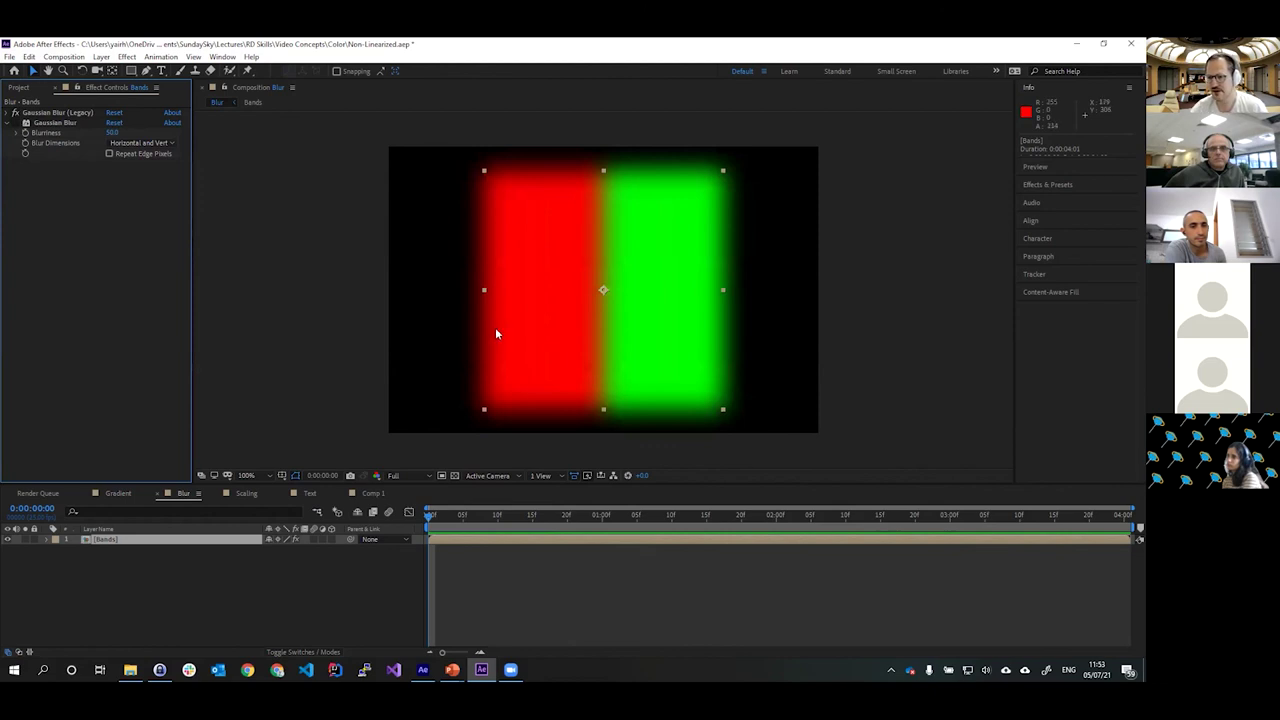
pyautogui.click(459, 339)
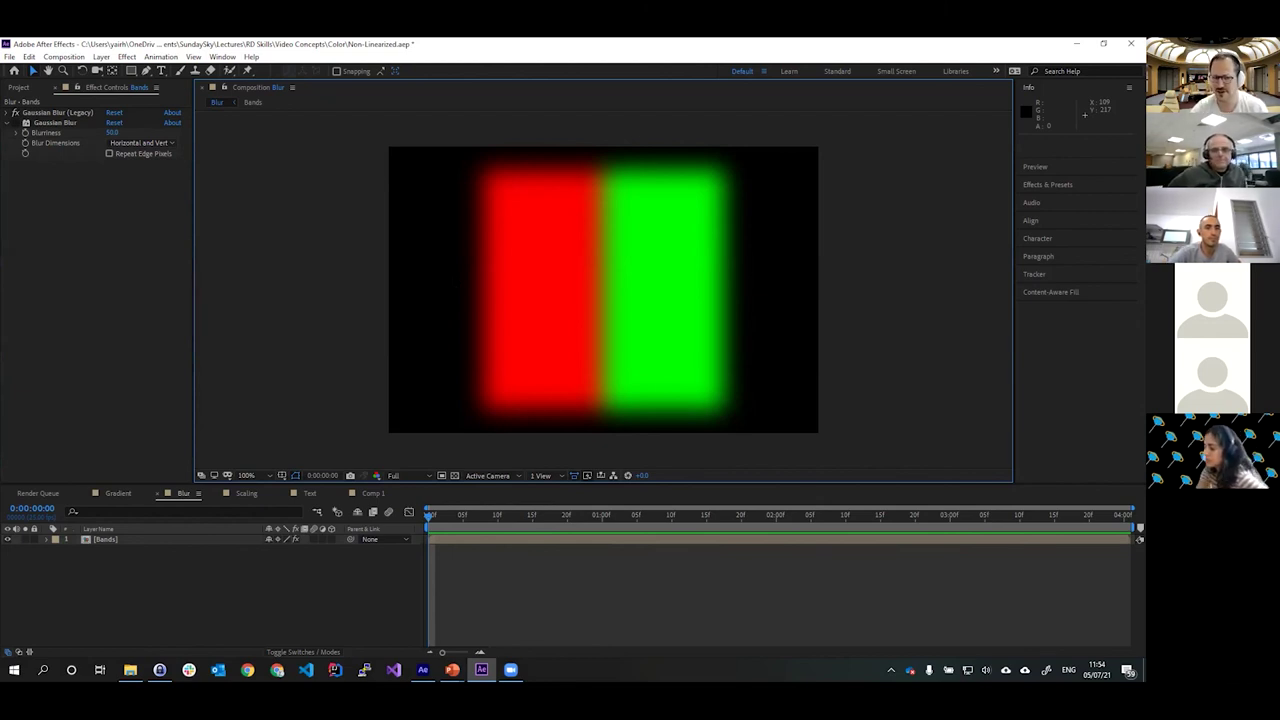
# Disable Gaussian Blur (Legacy), re-enable Gaussian Blur on the Bands layer, and switch to the PowerPoint slide show.
pyautogui.click(15, 112)
pyautogui.click(15, 122)
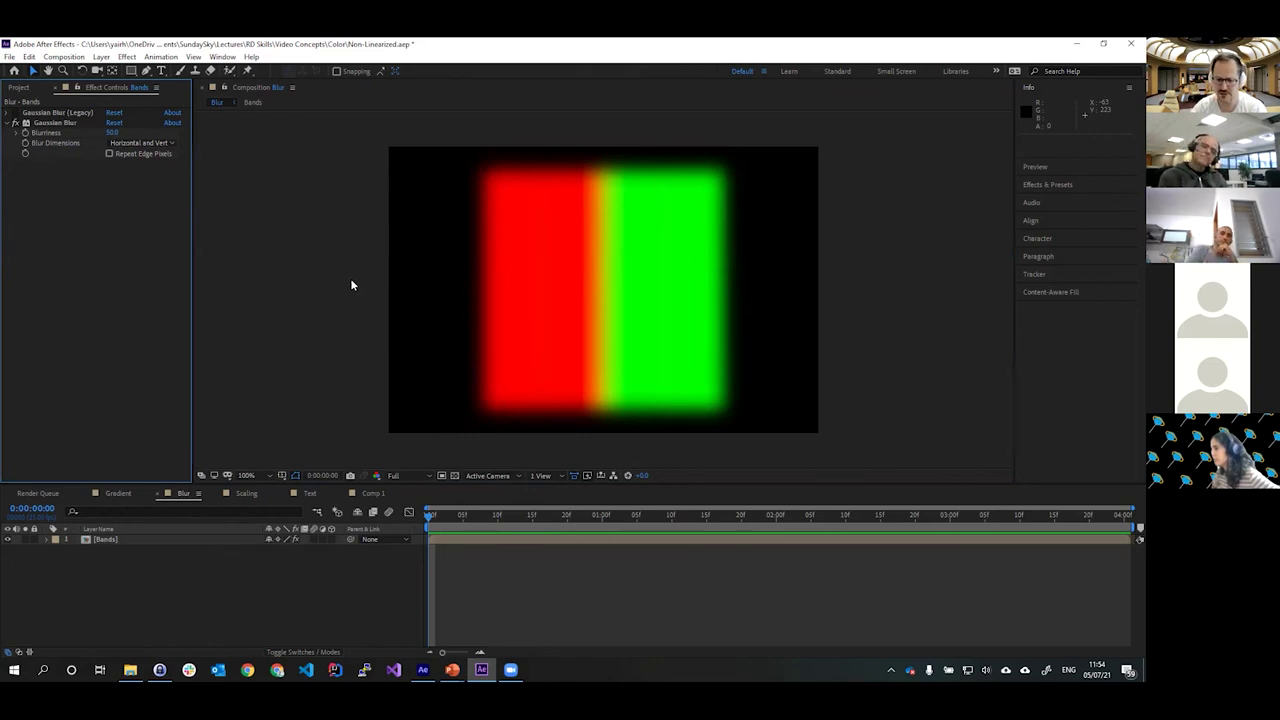
pyautogui.hotkey('alt', 'Tab')
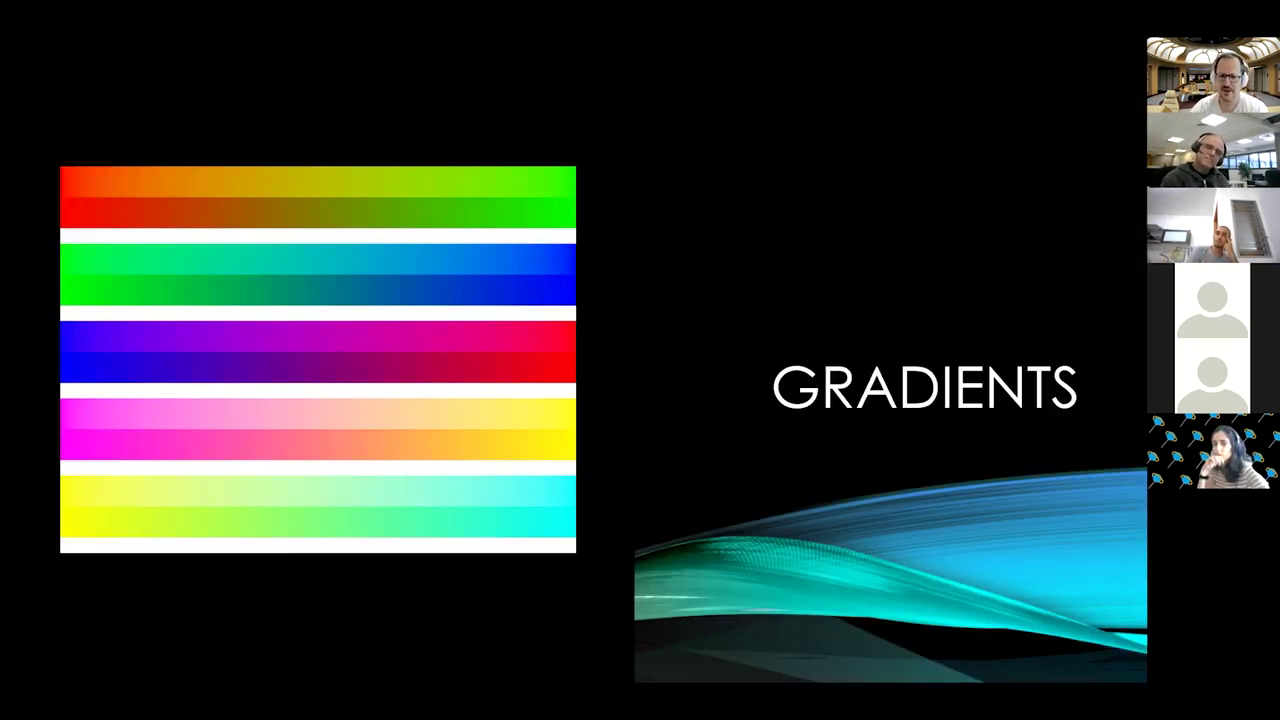